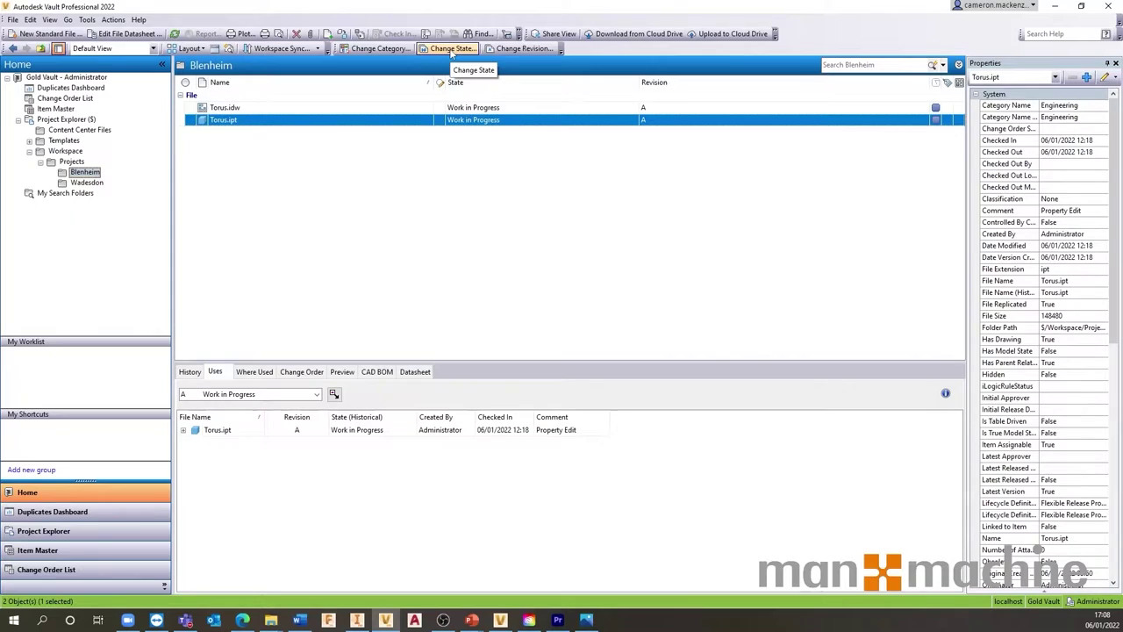
Change the lifecycle state of Torus.ipt and its parent drawing Torus.idw to Released.
click(450, 49)
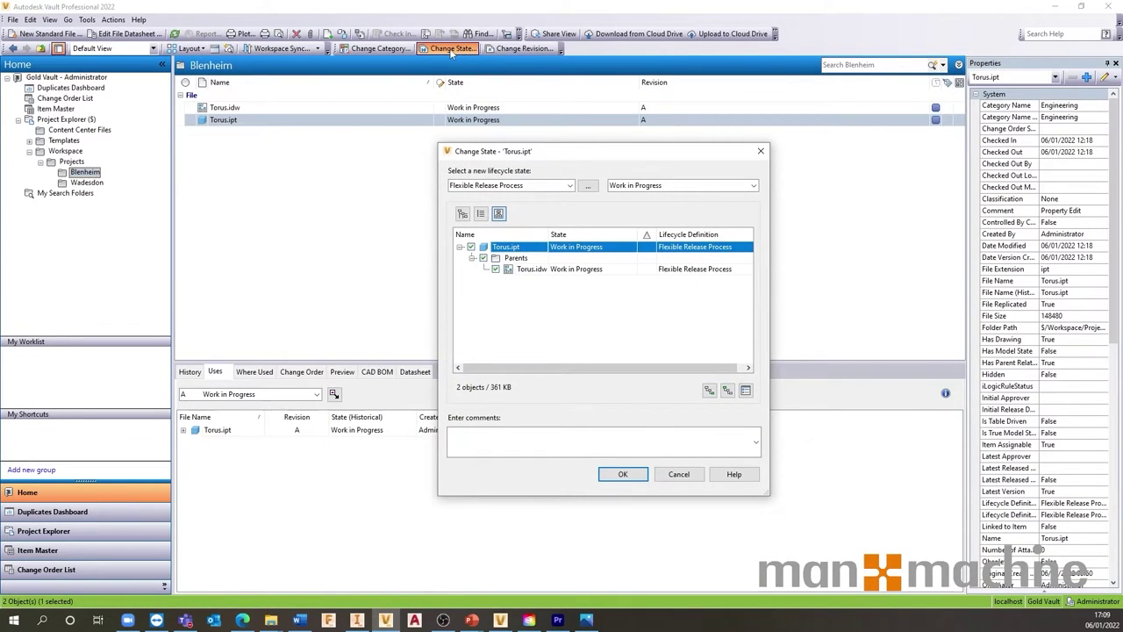
click(645, 186)
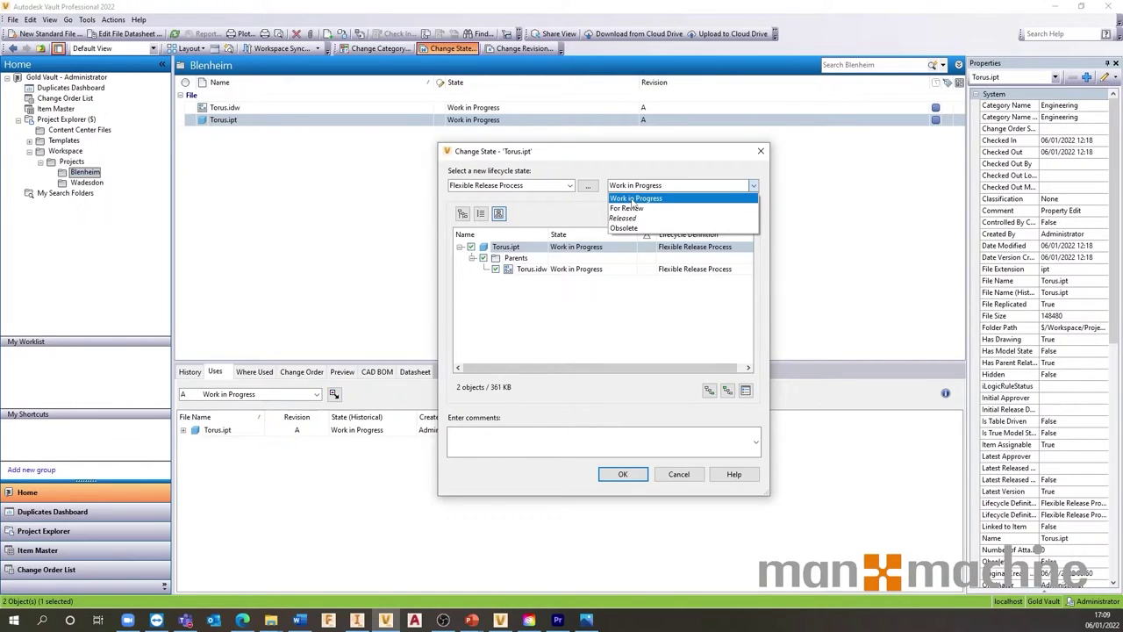
click(632, 217)
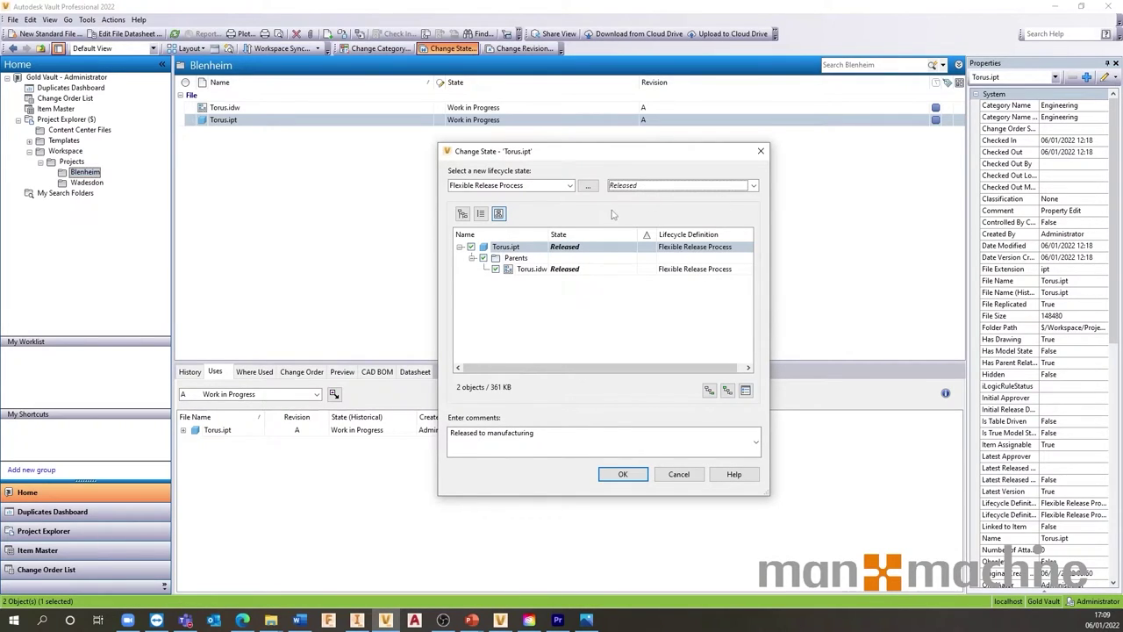
click(619, 474)
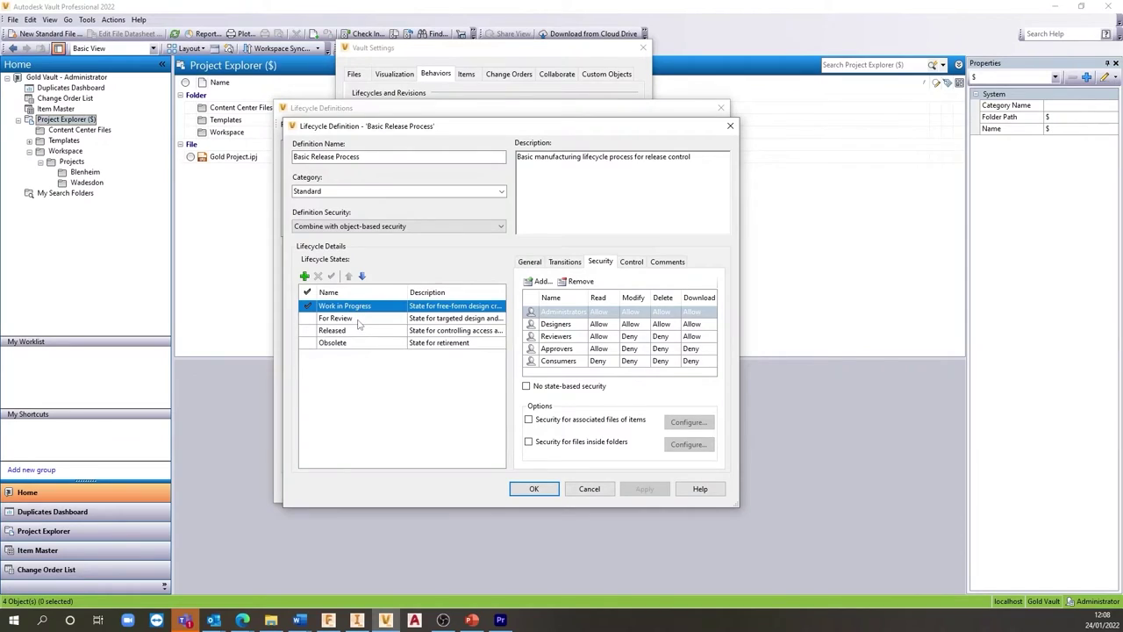
Examine the security of the For Review, Released and Obsolete states in Basic Release Process, plus the Obsolete state's general details and transitions.
click(358, 320)
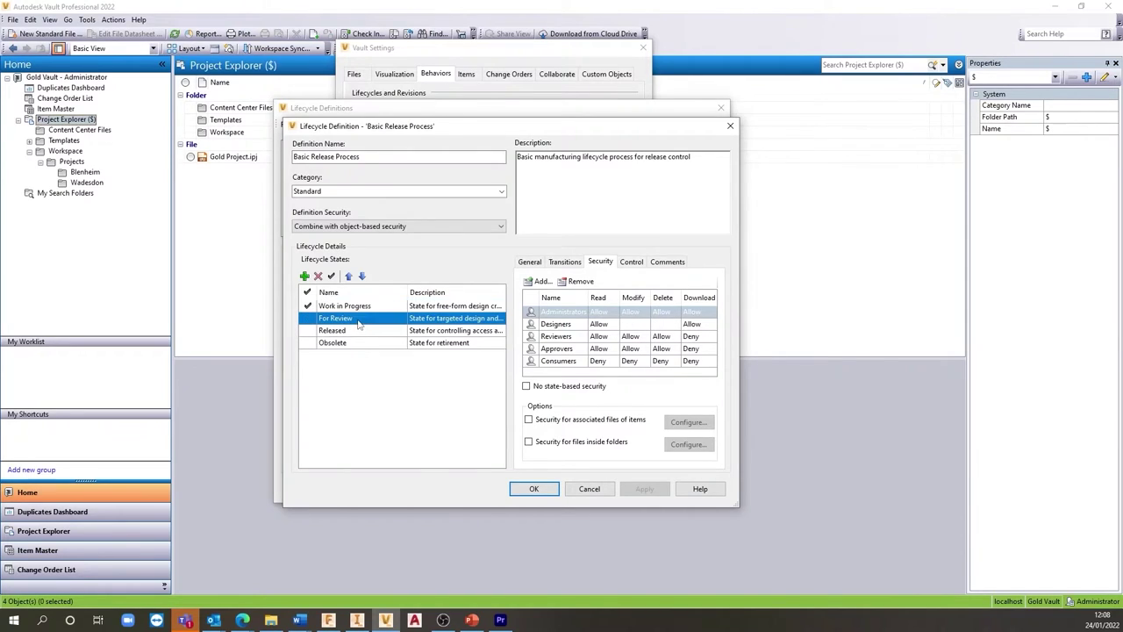
click(361, 331)
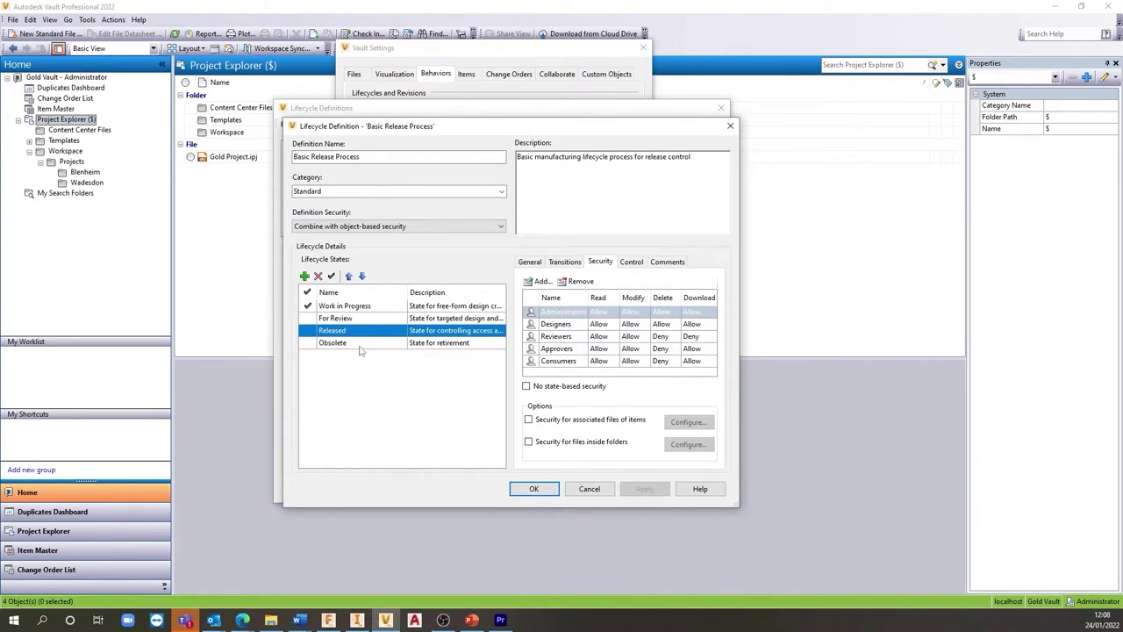
click(359, 344)
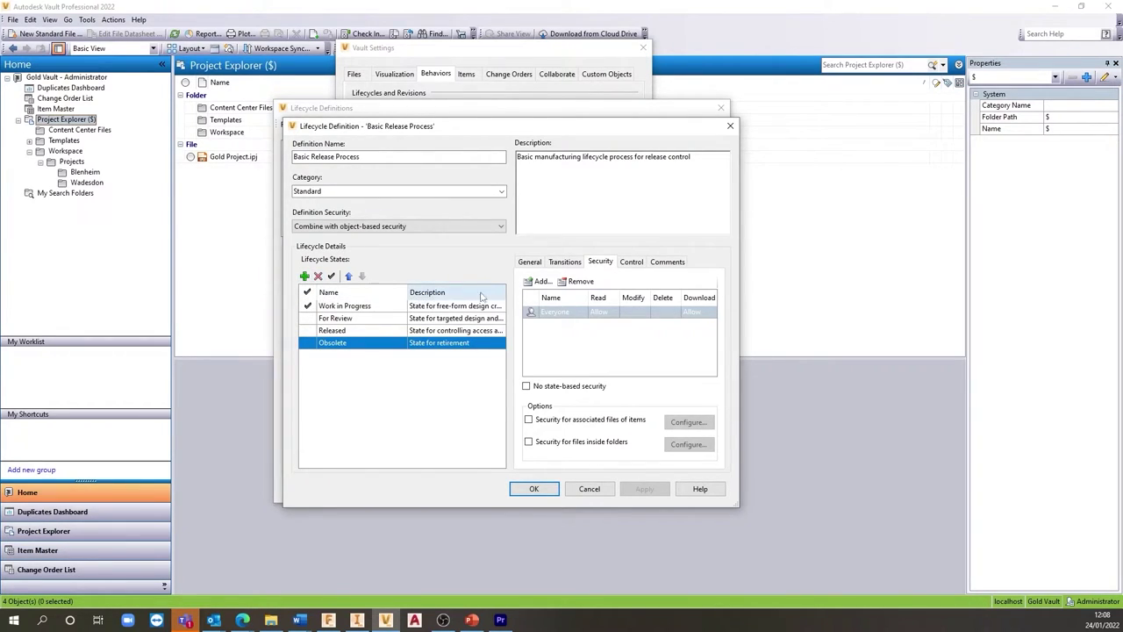
click(529, 263)
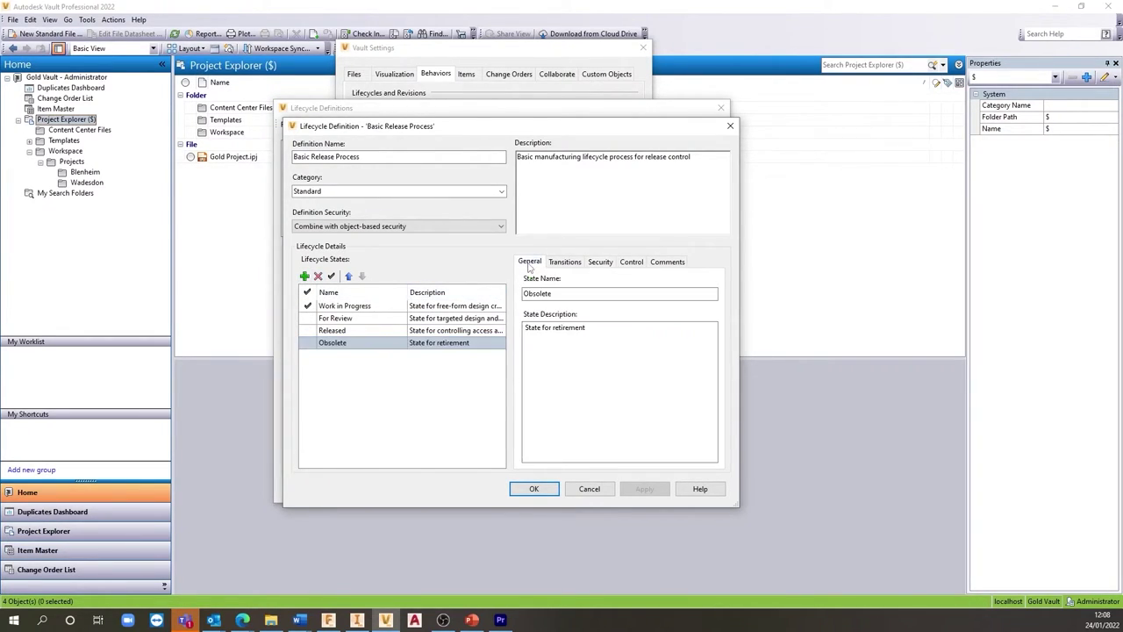
click(576, 264)
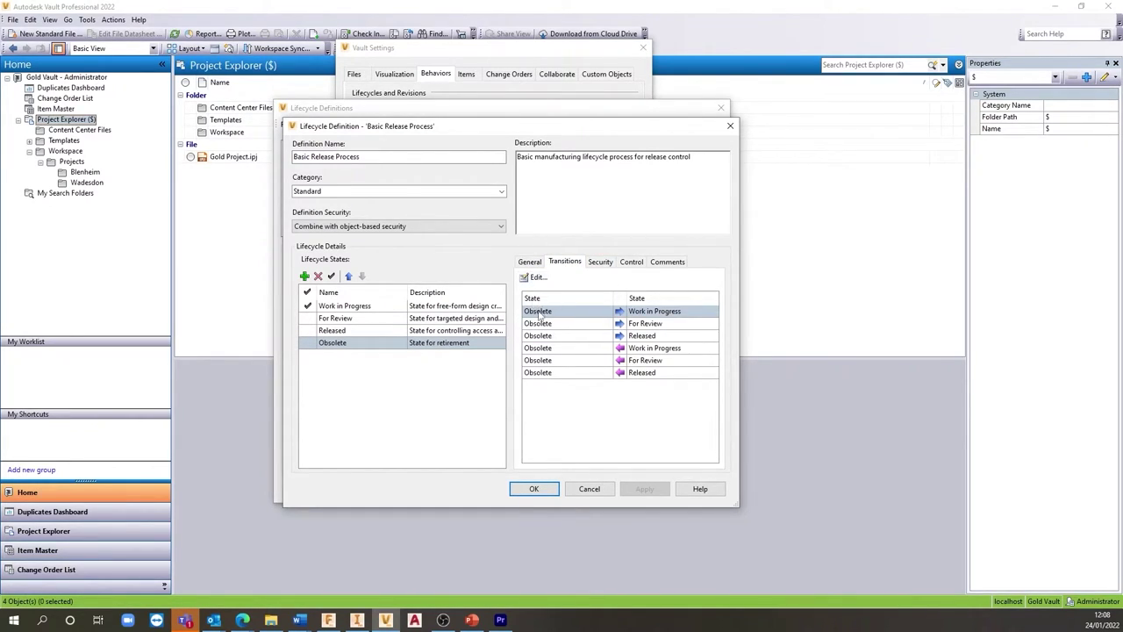
click(544, 337)
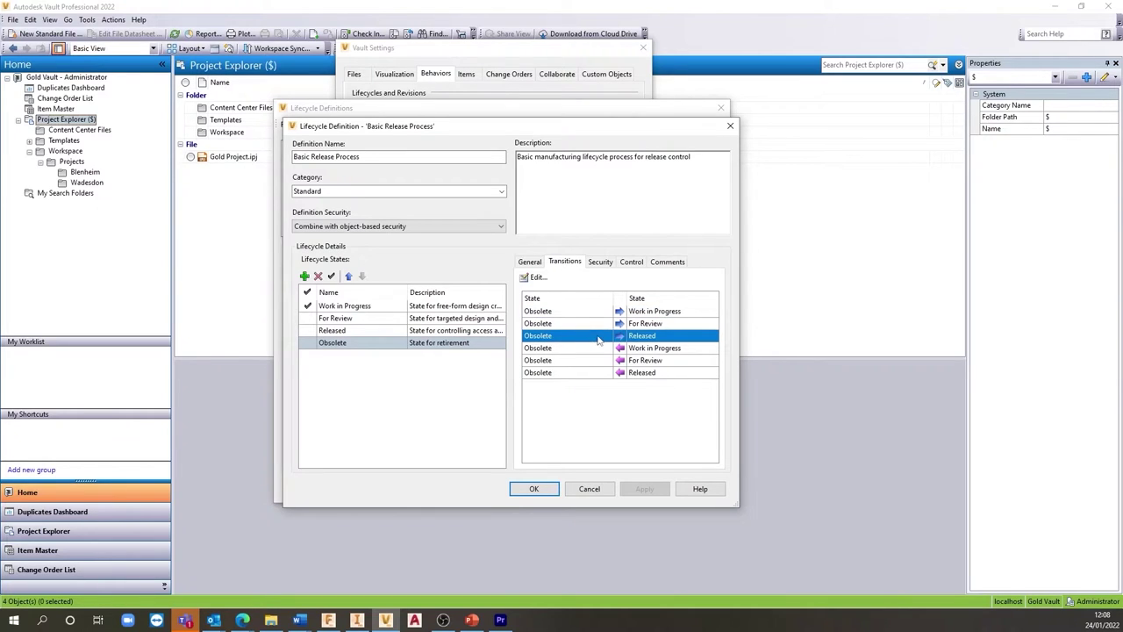
click(582, 324)
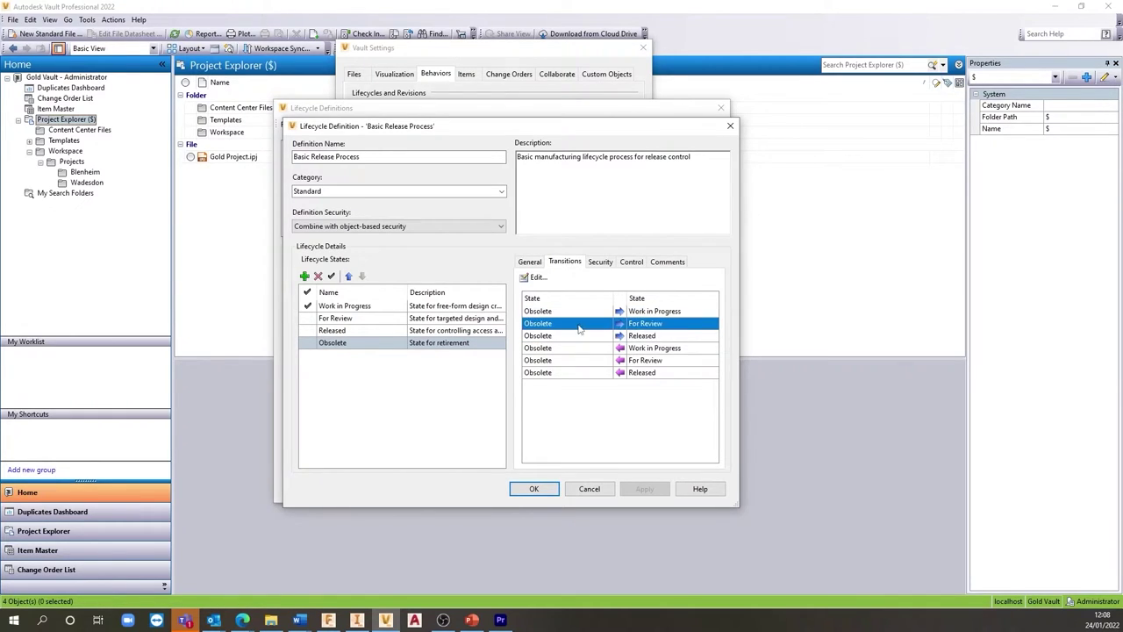
Edit the Released to Work in Progress transition, check its actions, and turn off "No restrictions on this transition" in its security.
click(365, 331)
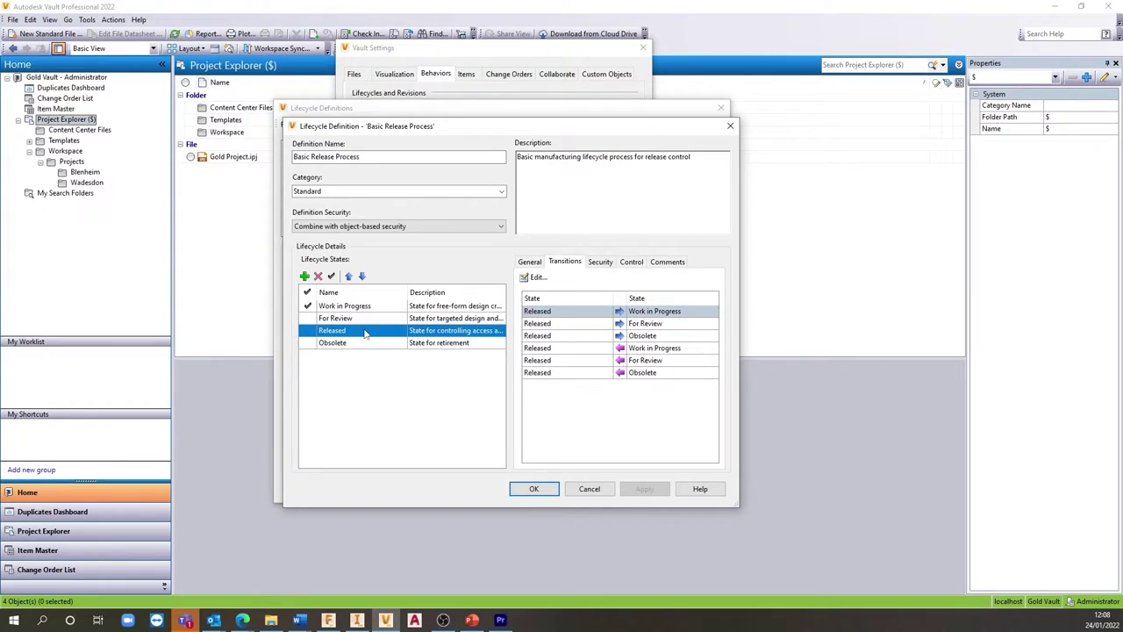
click(593, 313)
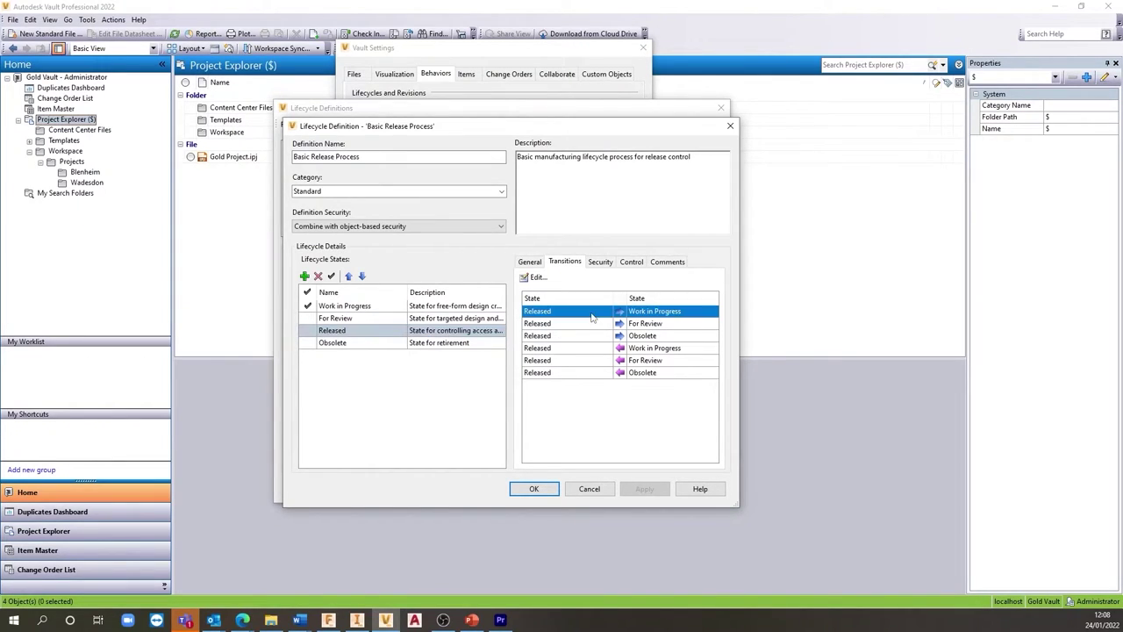
click(535, 276)
click(429, 292)
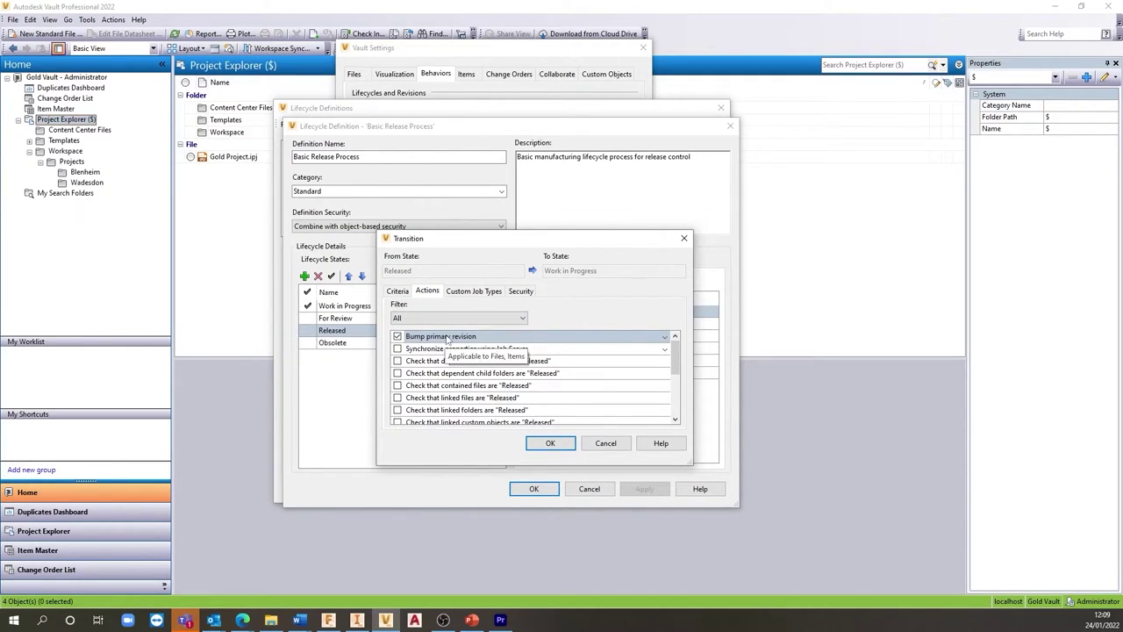
click(521, 293)
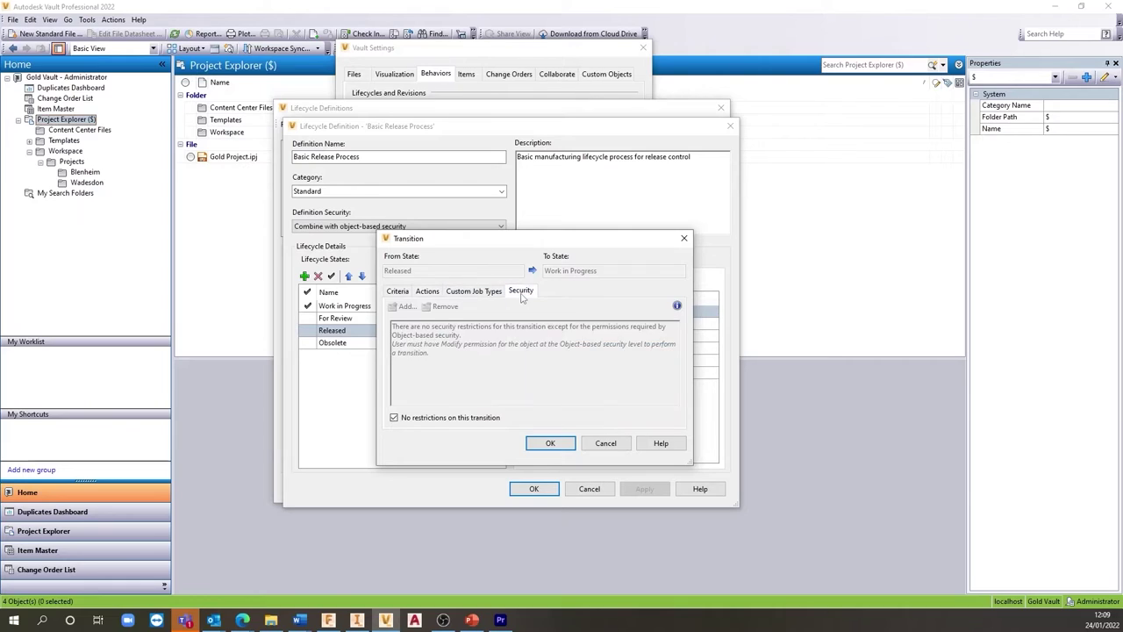
click(394, 418)
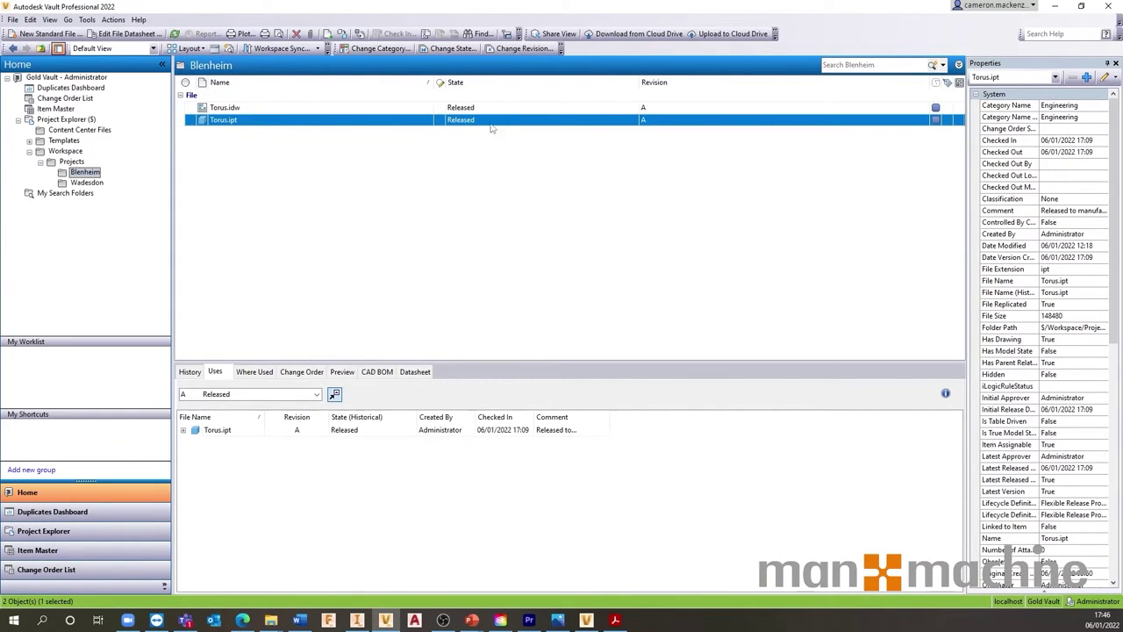
Change the lifecycle state of Torus.ipt and its parent drawing Torus.idw to Work in Progress.
click(449, 49)
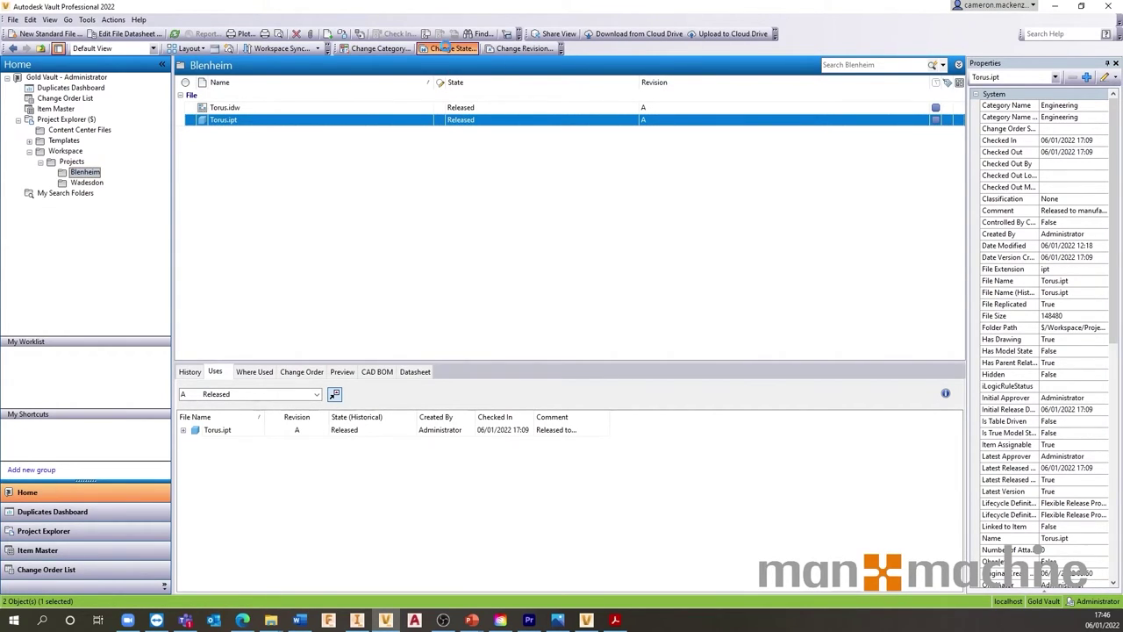
click(622, 186)
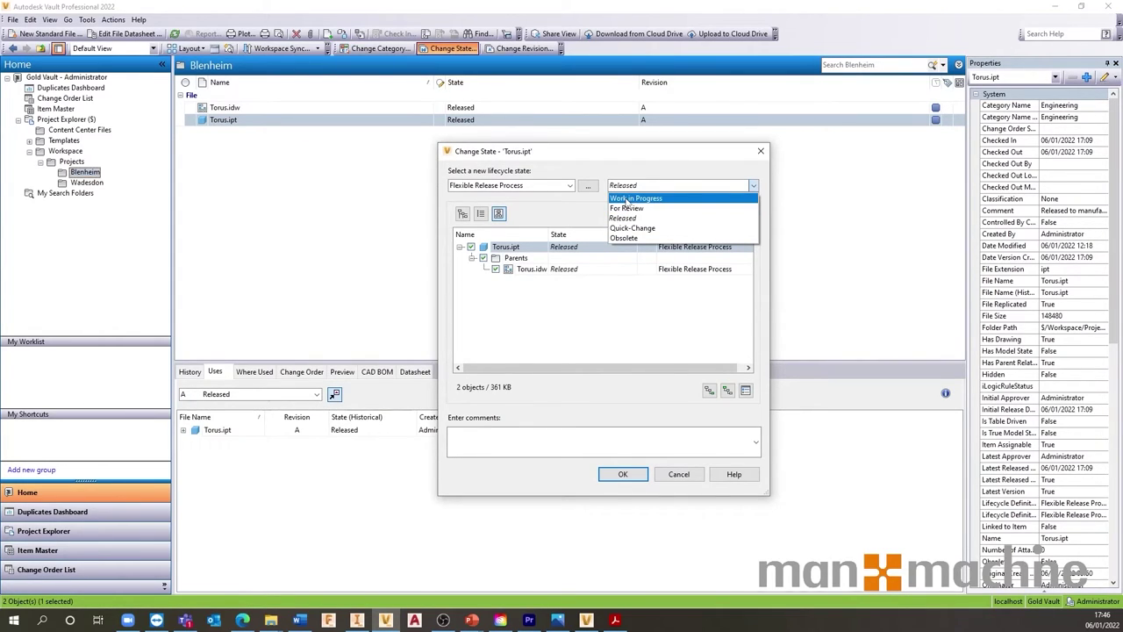
click(626, 200)
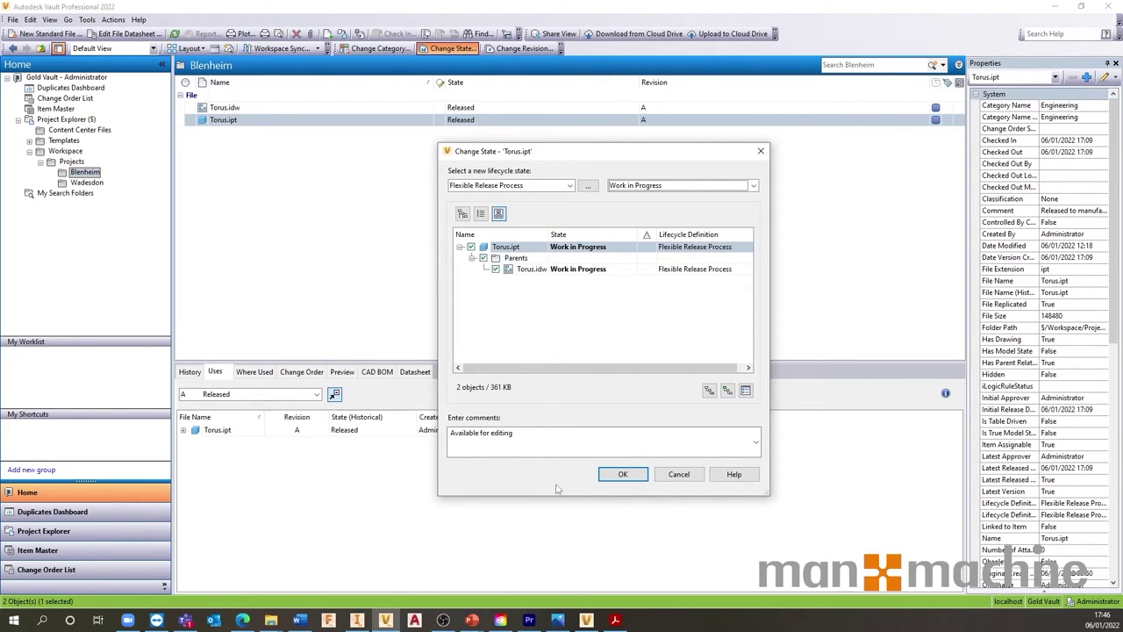
click(621, 478)
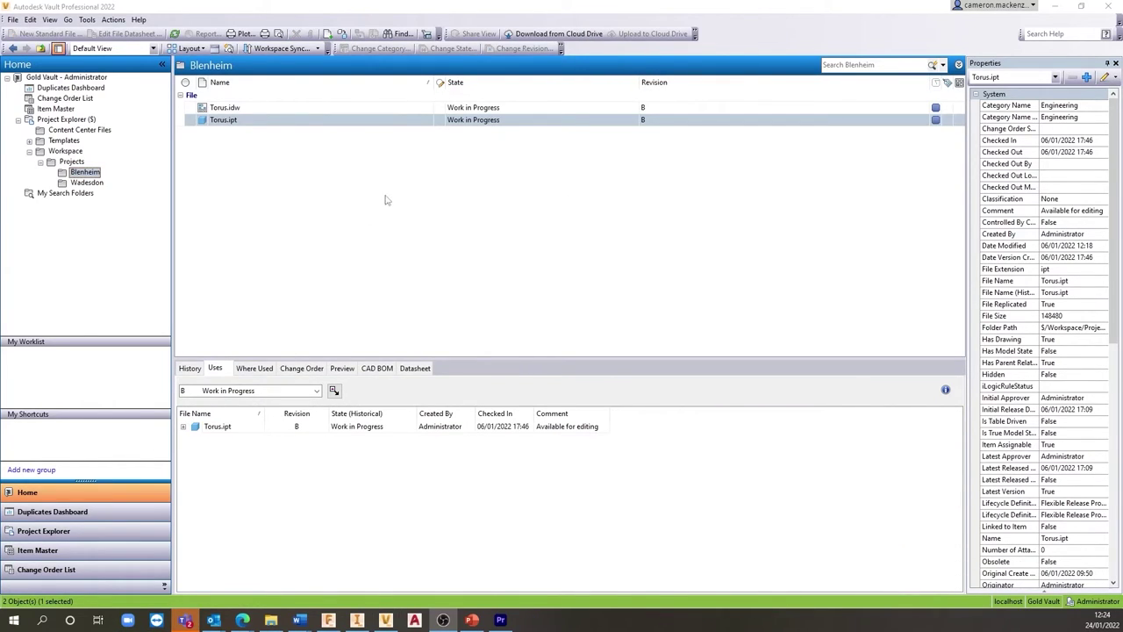
Start a revision change for Torus.ipt and its parent drawing, choosing Tertiary as the next revision.
click(445, 121)
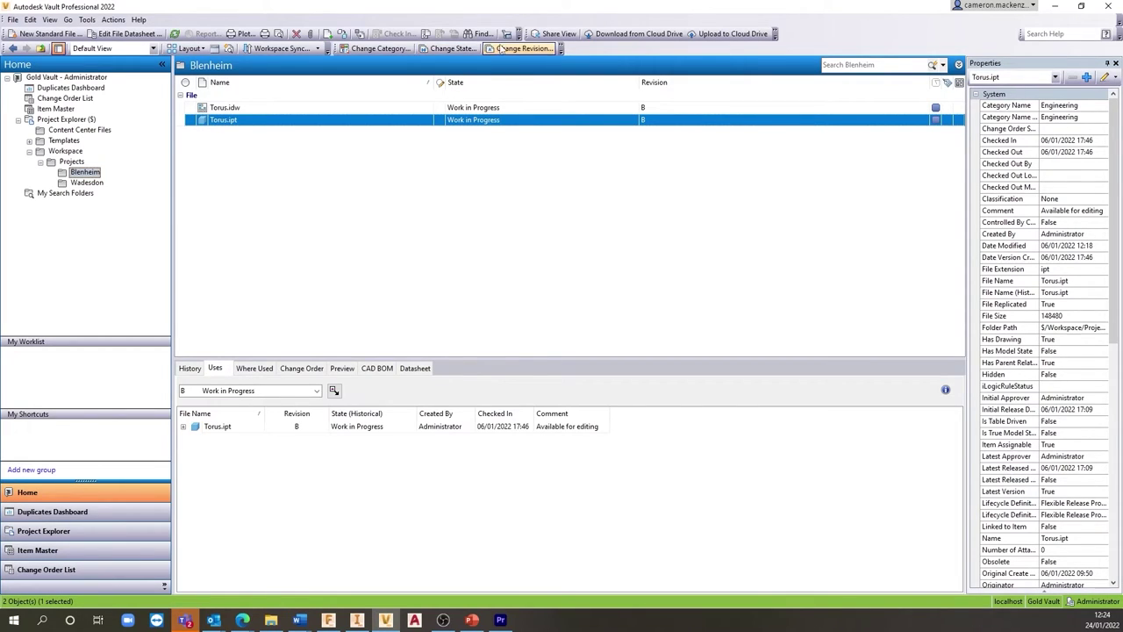
click(522, 48)
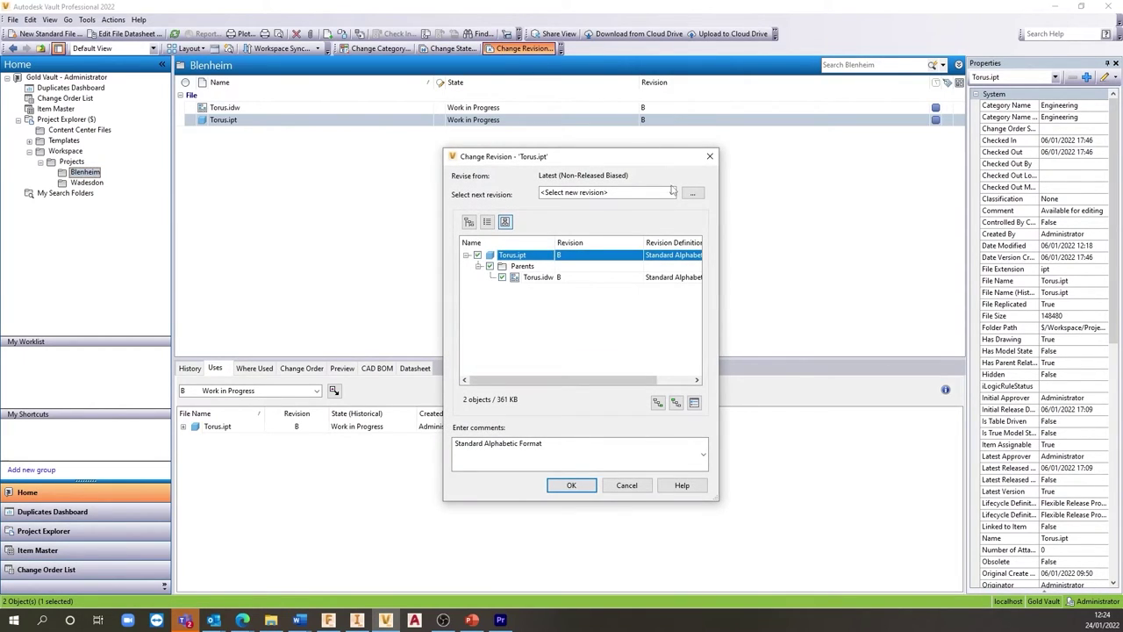
click(671, 193)
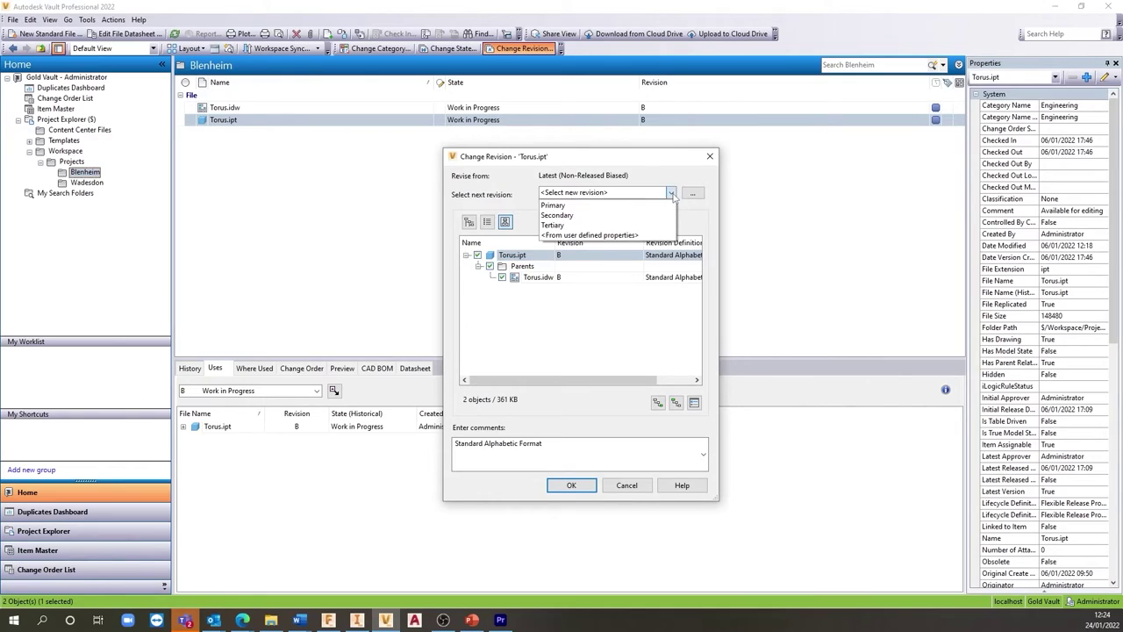
click(579, 226)
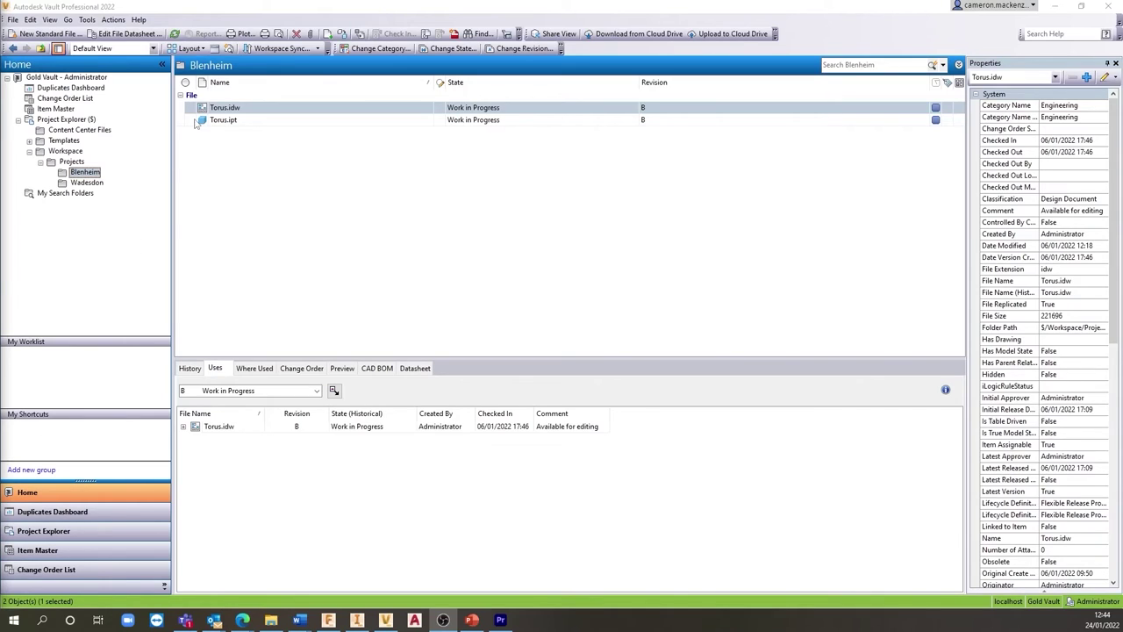
Submit a PDF creation job for Torus.idw and open the job queue to check it.
right_click(226, 109)
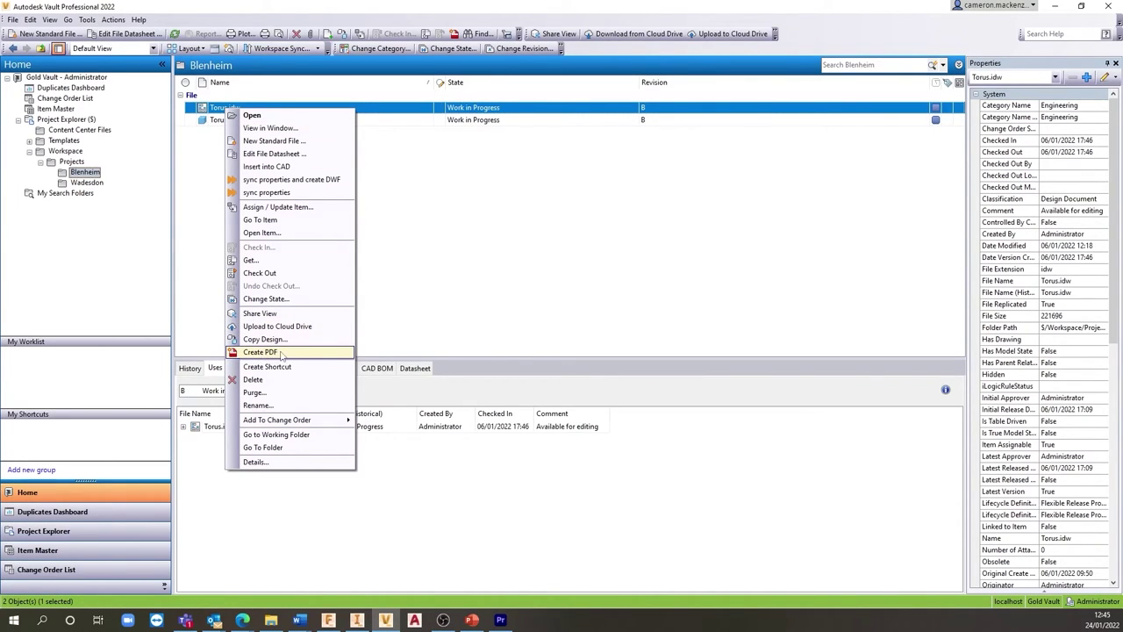
click(461, 254)
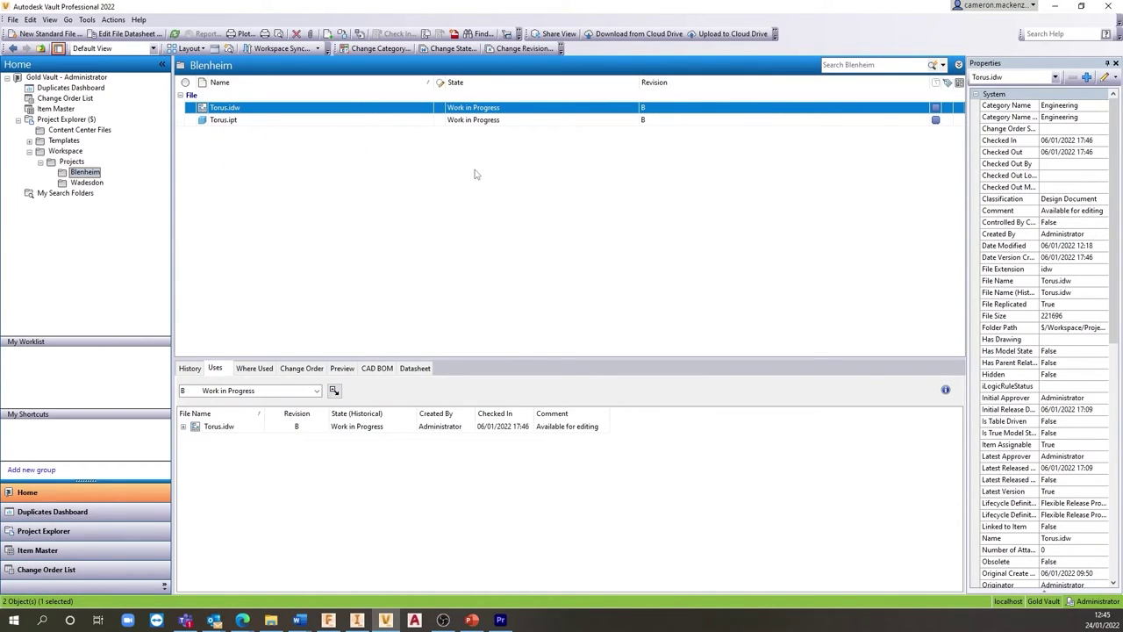
click(453, 34)
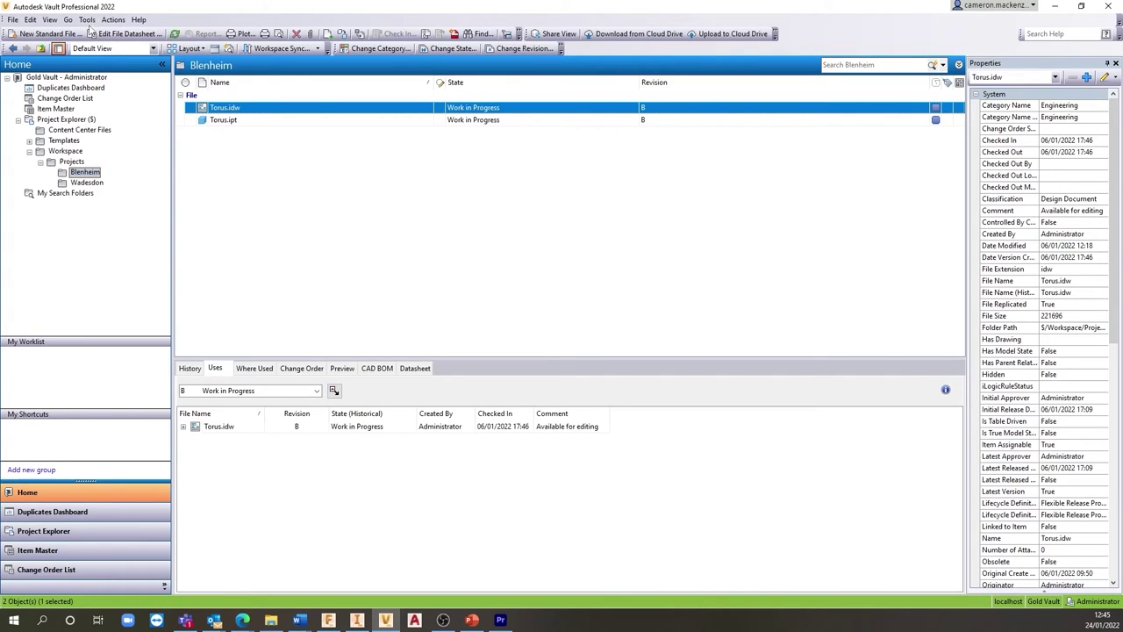
click(87, 20)
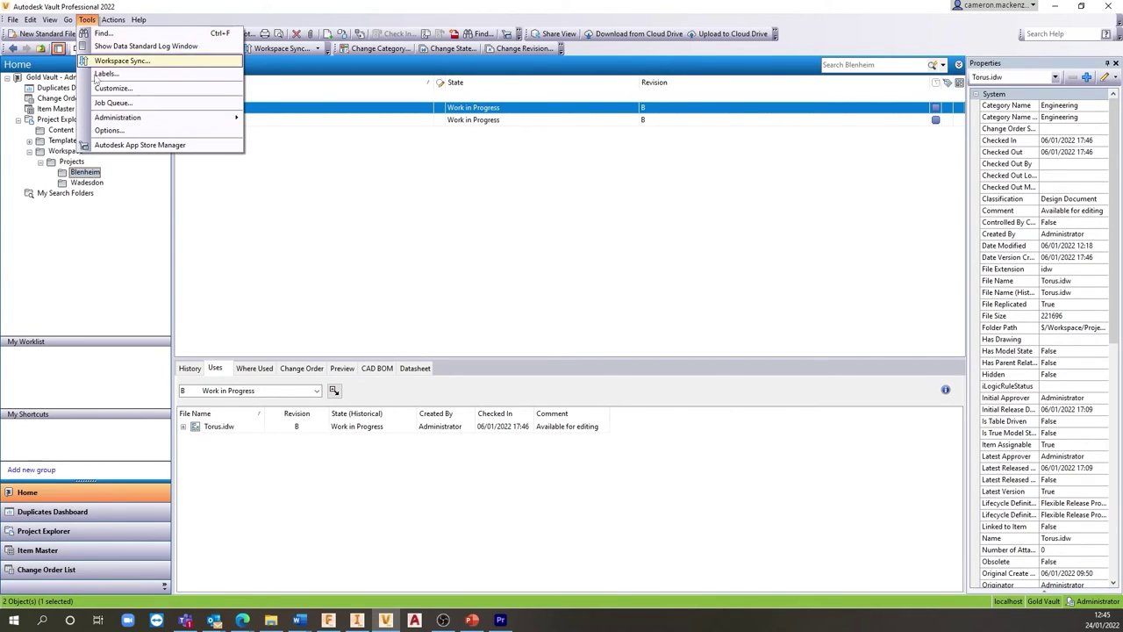
click(173, 104)
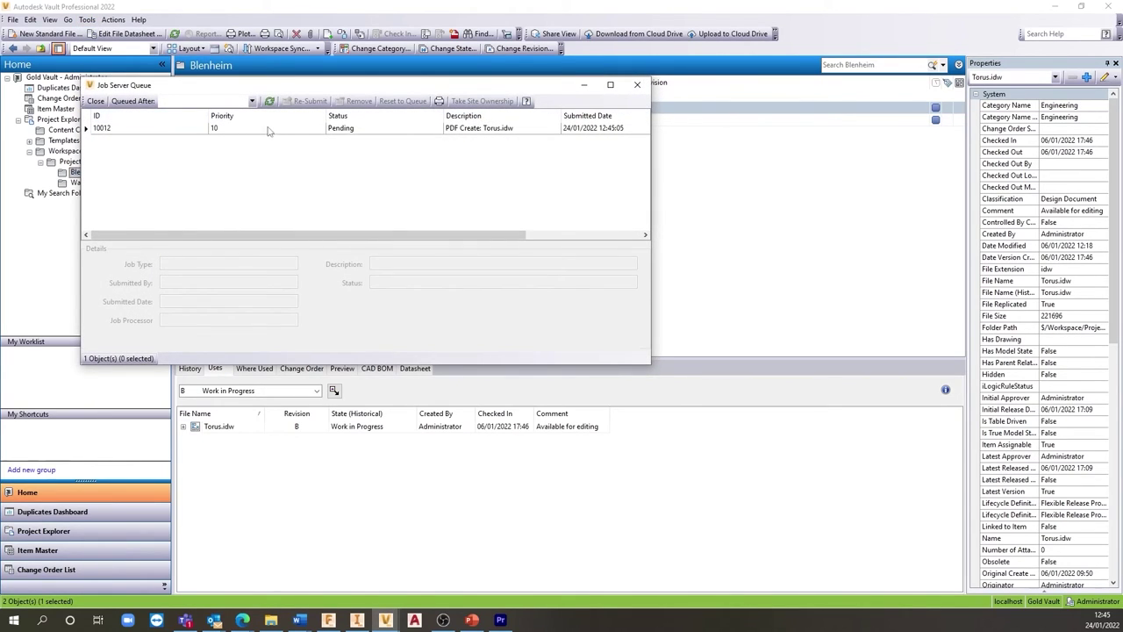